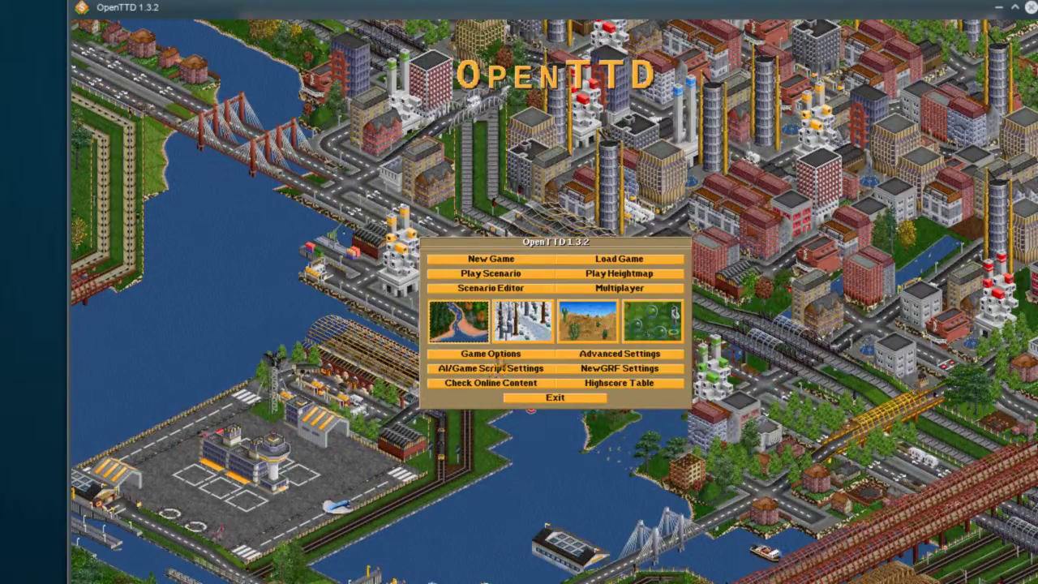
# Open Check Online Content from the main menu to browse downloadable content
pyautogui.click(485, 389)
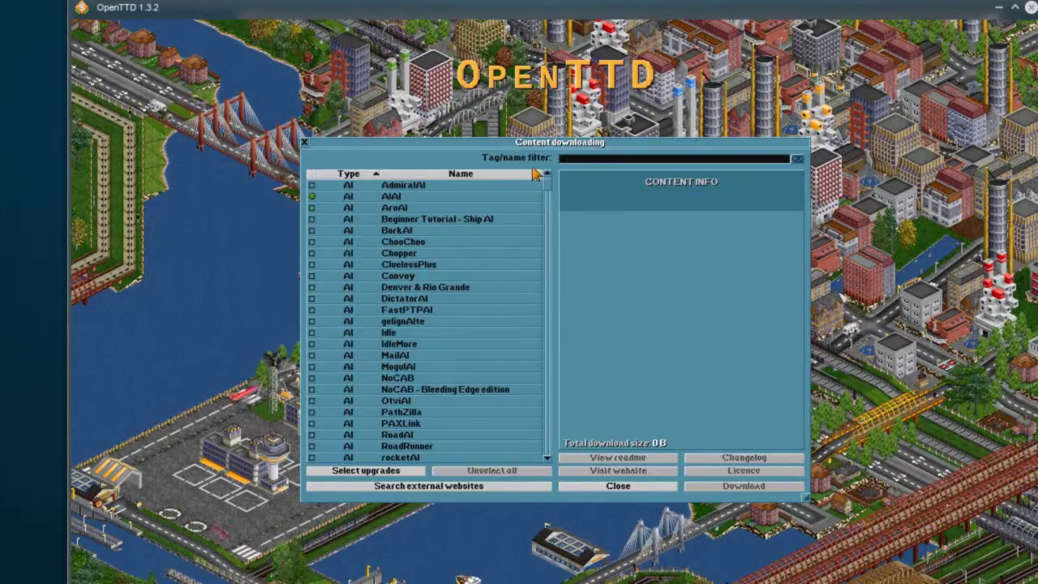
# Filter the content list by 'base', then 'sound', clear the filter, and close the browser
pyautogui.write('base')
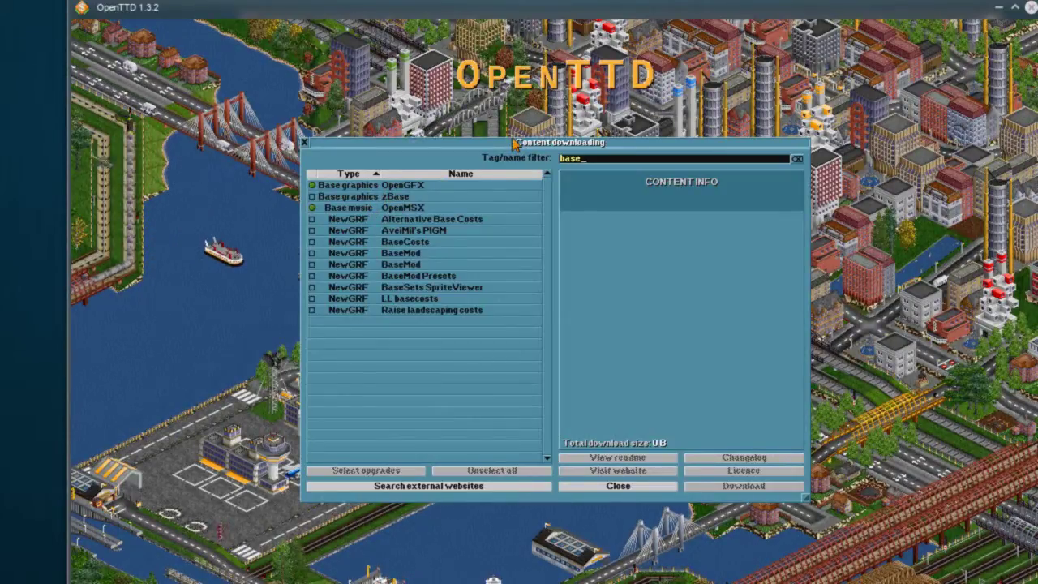
pyautogui.press('BackSpace')
pyautogui.press('BackSpace')
pyautogui.press('BackSpace')
pyautogui.press('BackSpace')
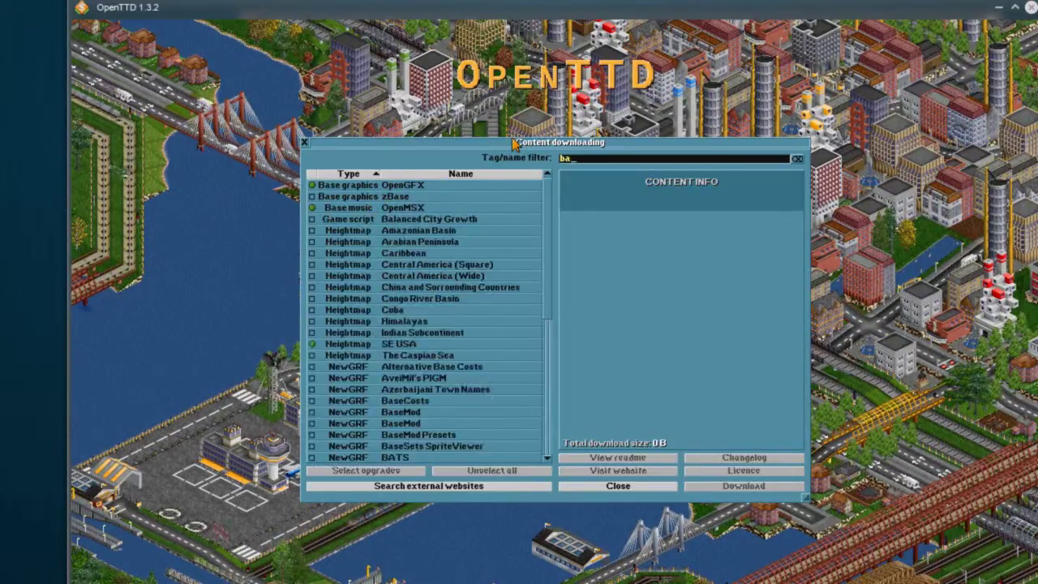
pyautogui.write('sound')
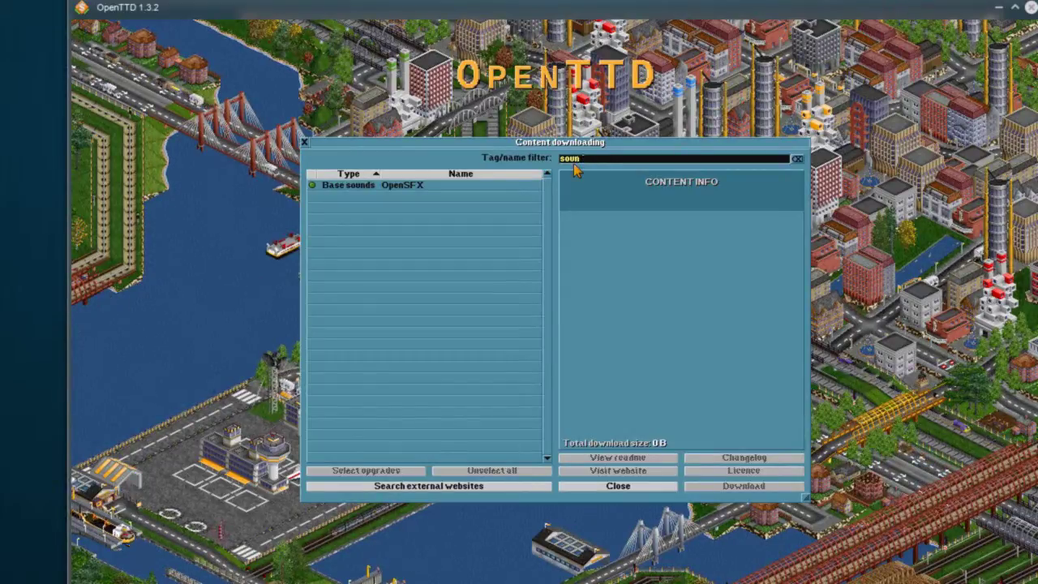
pyautogui.press('BackSpace')
pyautogui.press('BackSpace')
pyautogui.press('BackSpace')
pyautogui.press('BackSpace')
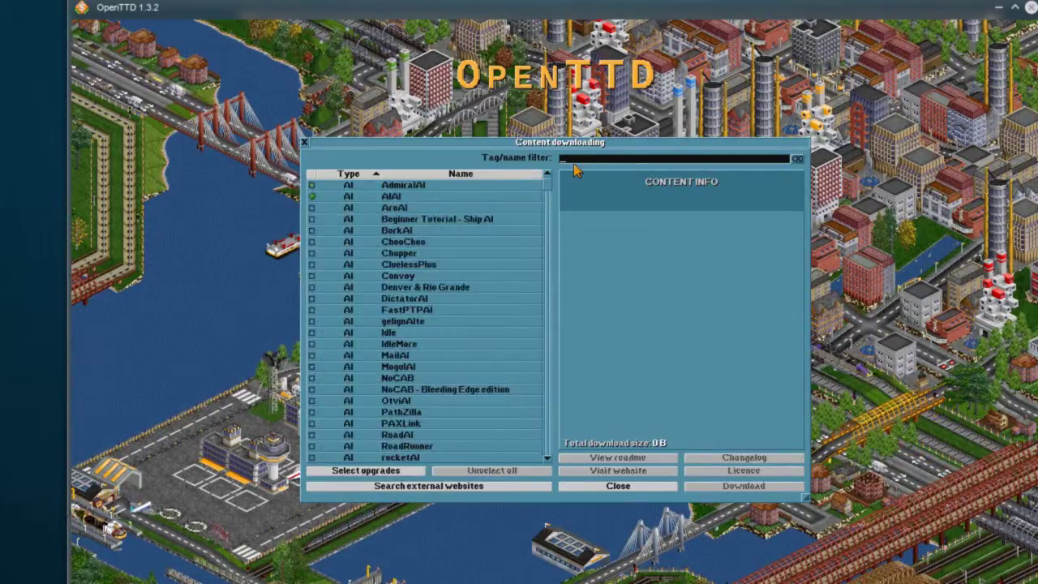
pyautogui.click(306, 143)
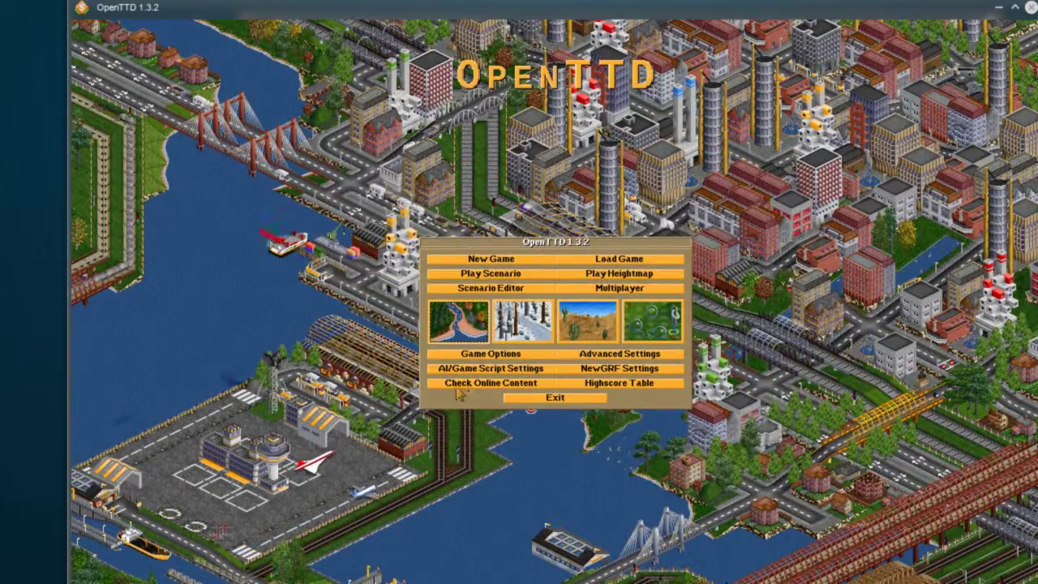
pyautogui.click(489, 384)
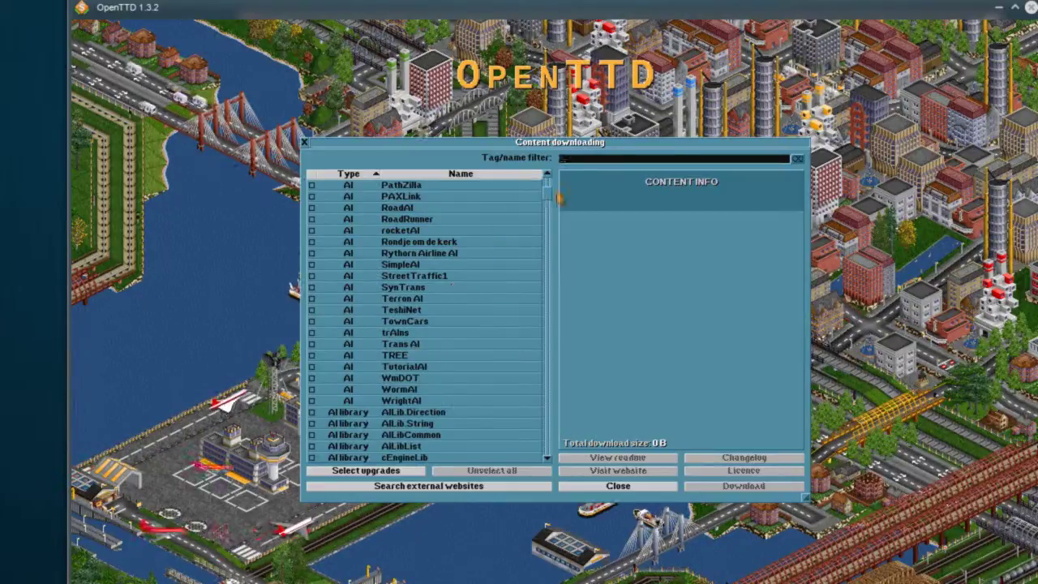
pyautogui.moveTo(548, 194); pyautogui.dragTo(545, 282)
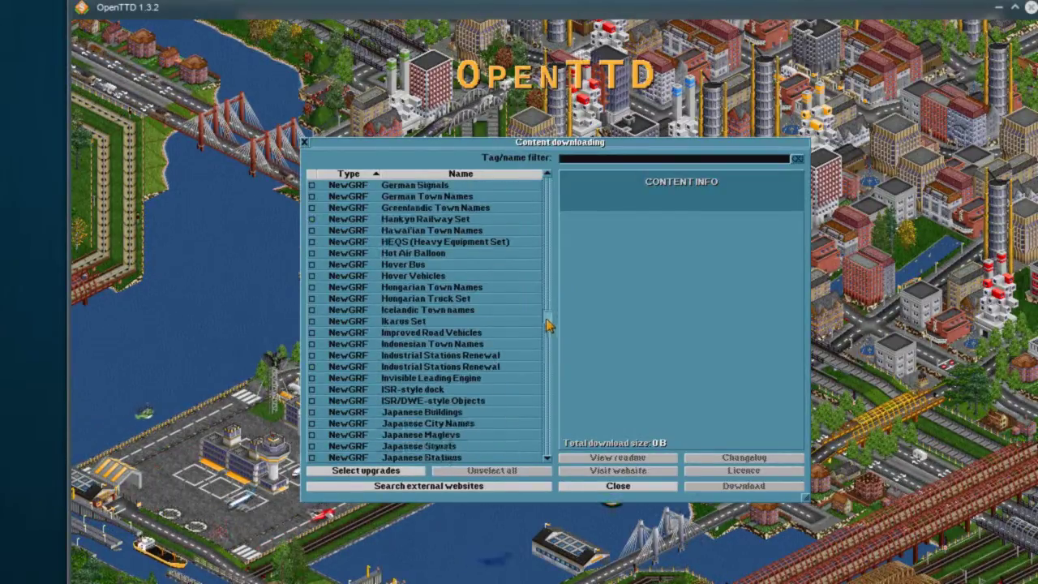
pyautogui.moveTo(561, 370); pyautogui.dragTo(546, 186)
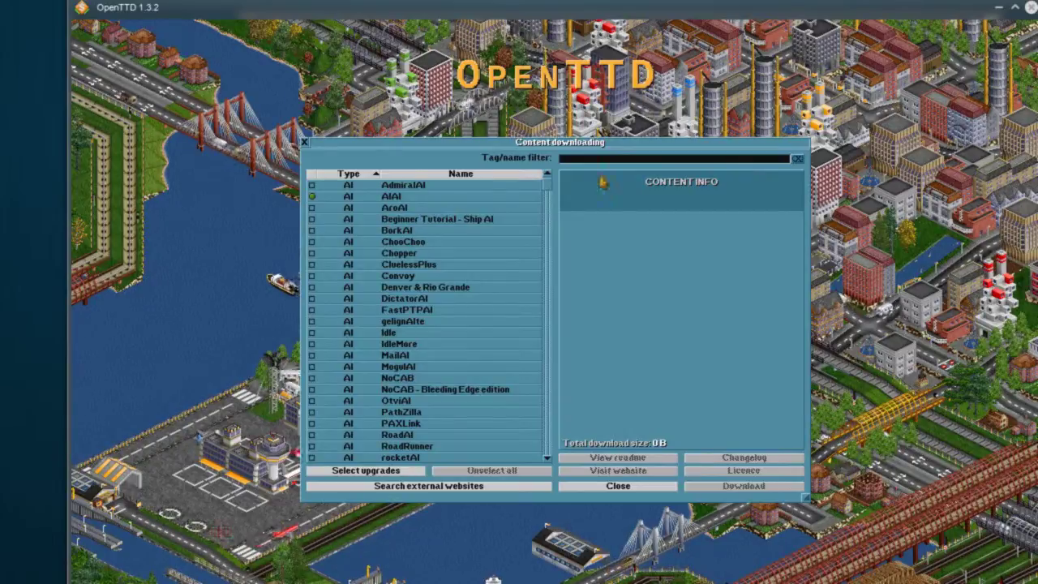
pyautogui.click(304, 143)
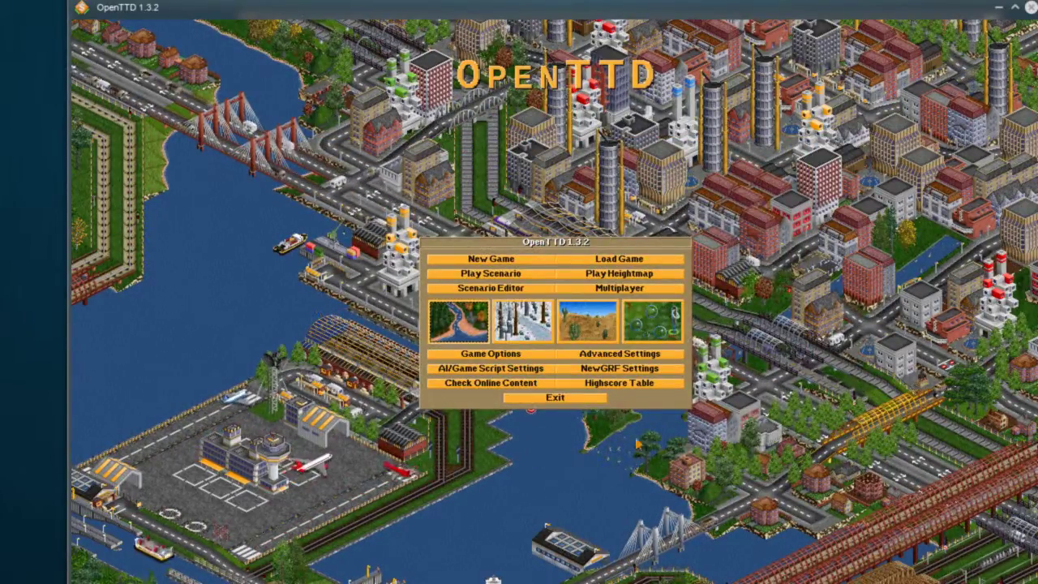
# In Game Options, keep American Dollar currency, Imperial units and right-hand road driving
pyautogui.click(456, 357)
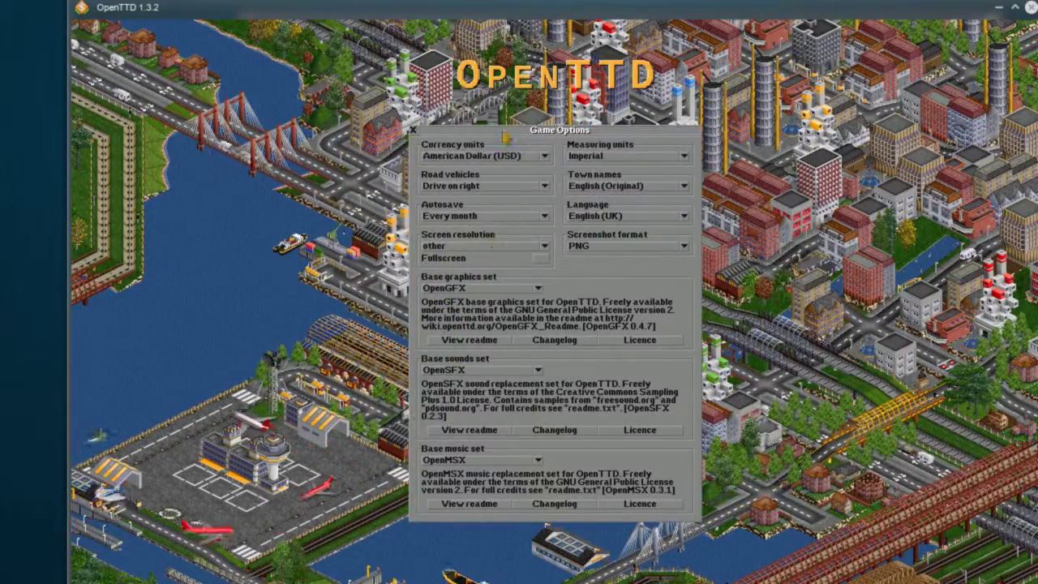
pyautogui.click(485, 156)
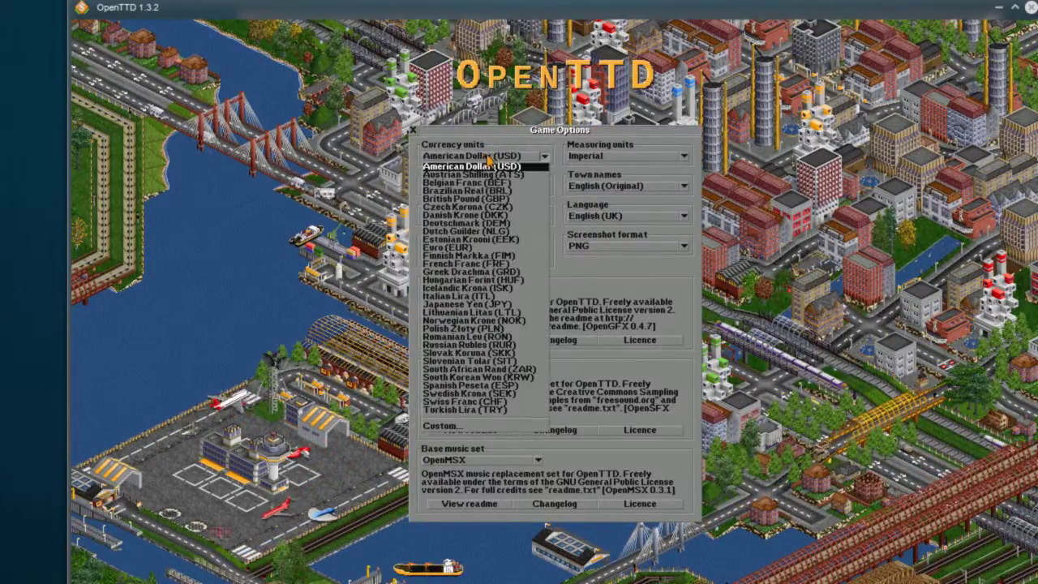
pyautogui.click(484, 166)
pyautogui.click(577, 156)
pyautogui.click(574, 164)
pyautogui.click(485, 186)
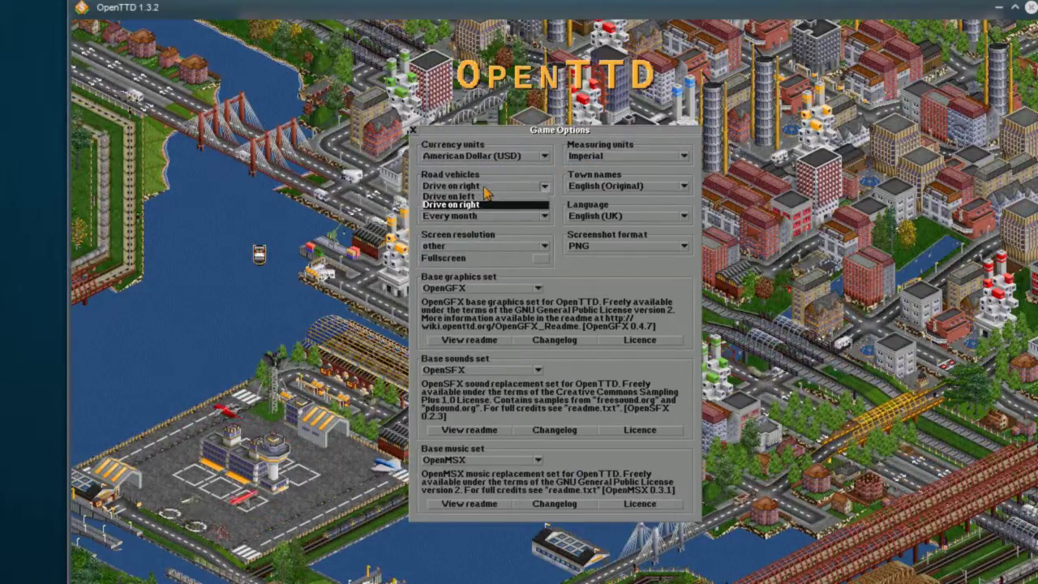
pyautogui.click(486, 191)
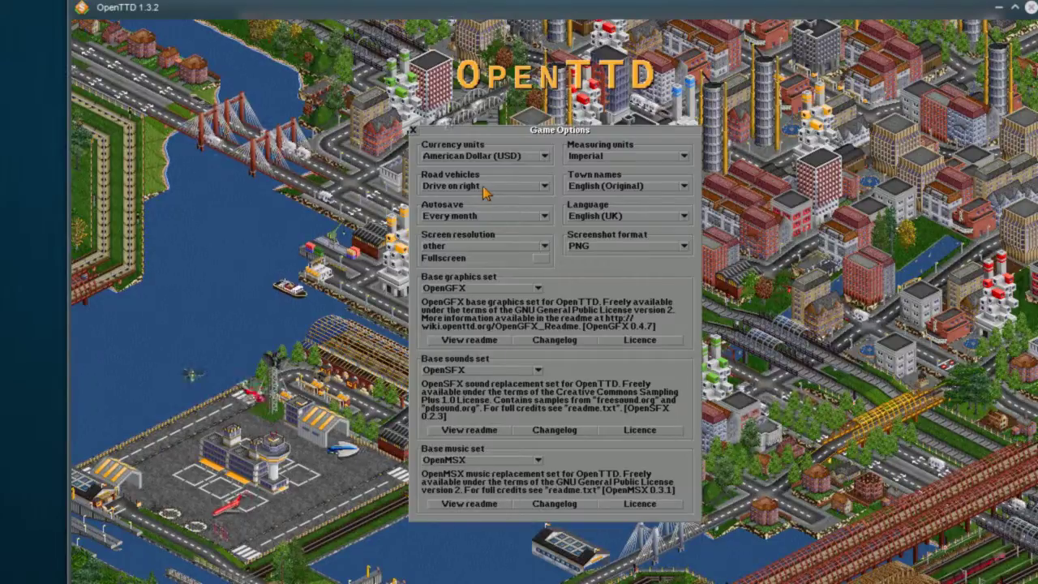
pyautogui.click(486, 191)
pyautogui.click(486, 191)
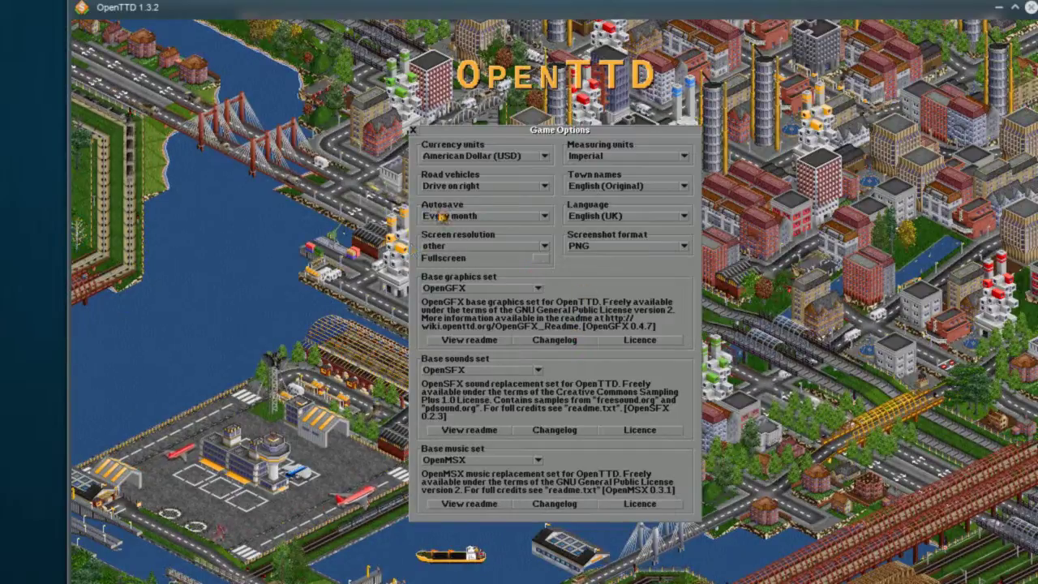
# Switch the language to English (US) and leave the screen resolution unchanged
pyautogui.click(619, 216)
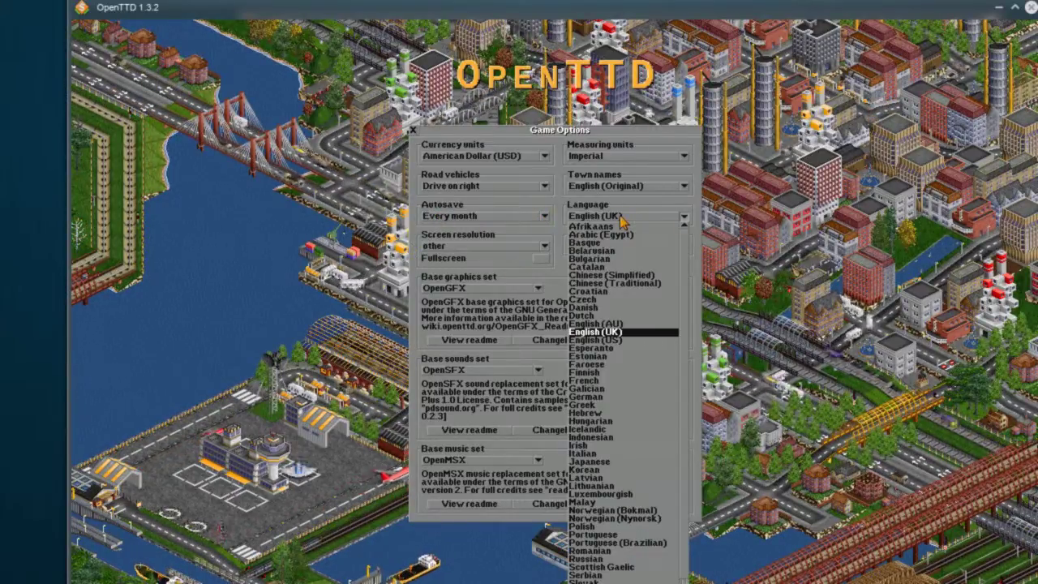
pyautogui.click(608, 340)
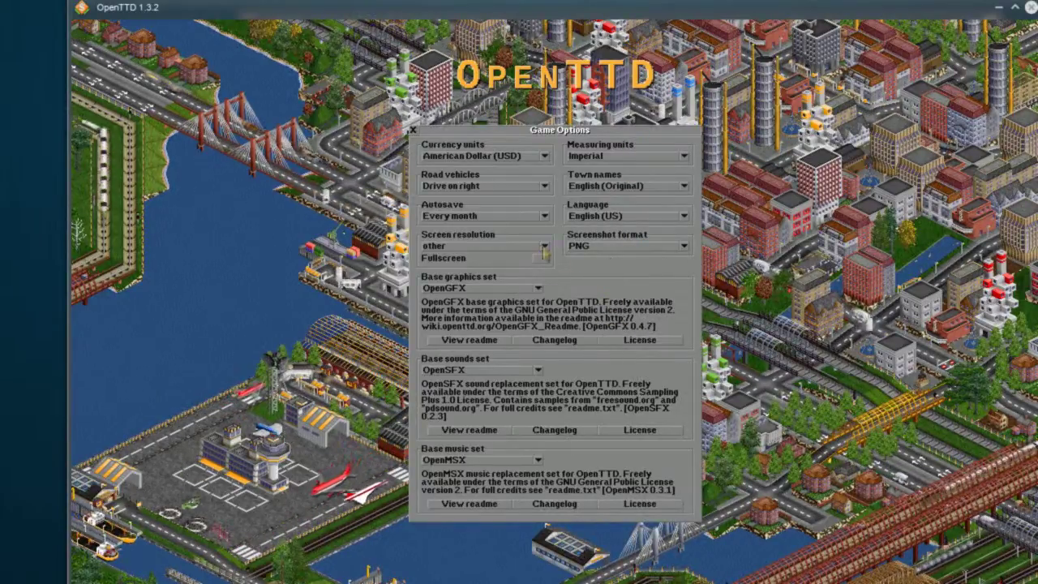
pyautogui.click(473, 251)
pyautogui.click(471, 251)
pyautogui.click(468, 253)
pyautogui.click(467, 257)
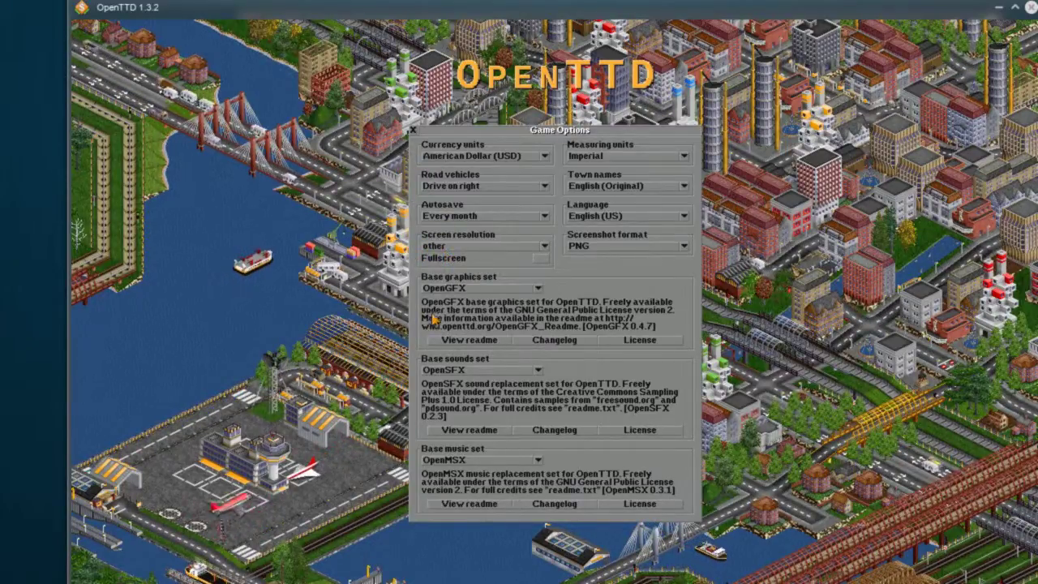
# Keep OpenSFX as sound set; change music to Scott Joplin Anthology, then back to OpenMSX
pyautogui.click(431, 290)
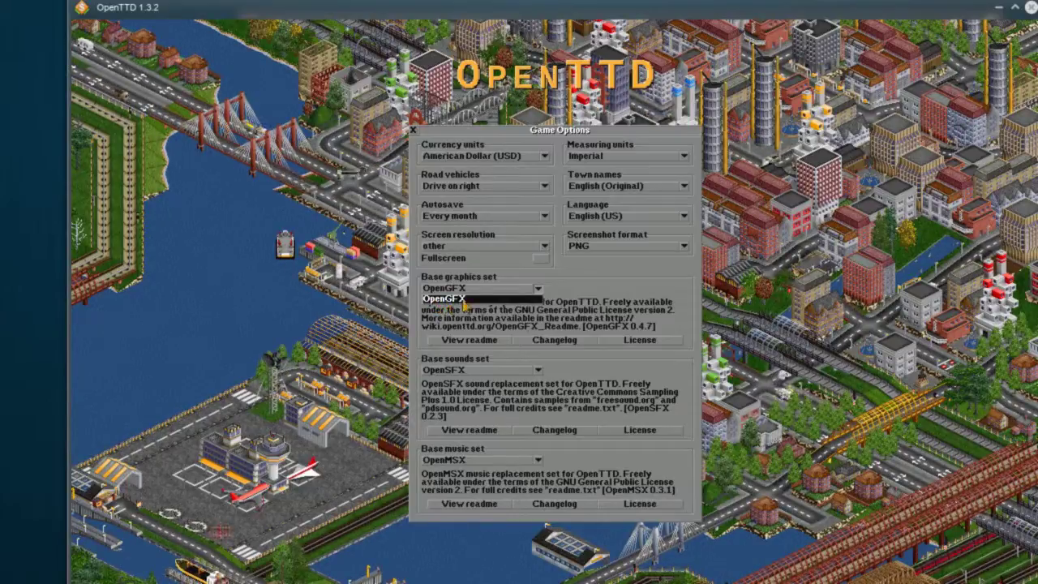
pyautogui.click(434, 372)
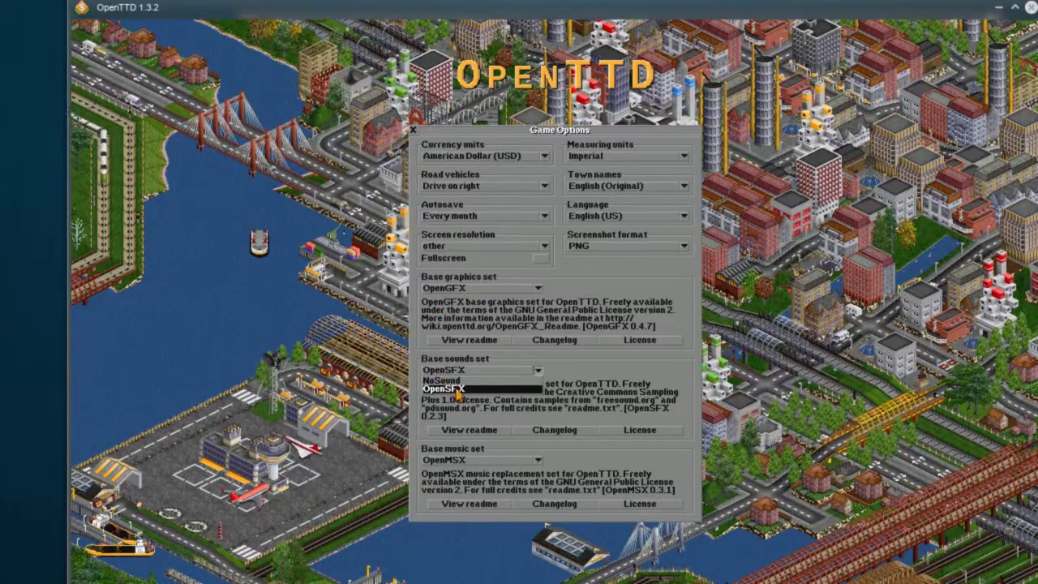
pyautogui.click(446, 389)
pyautogui.click(455, 459)
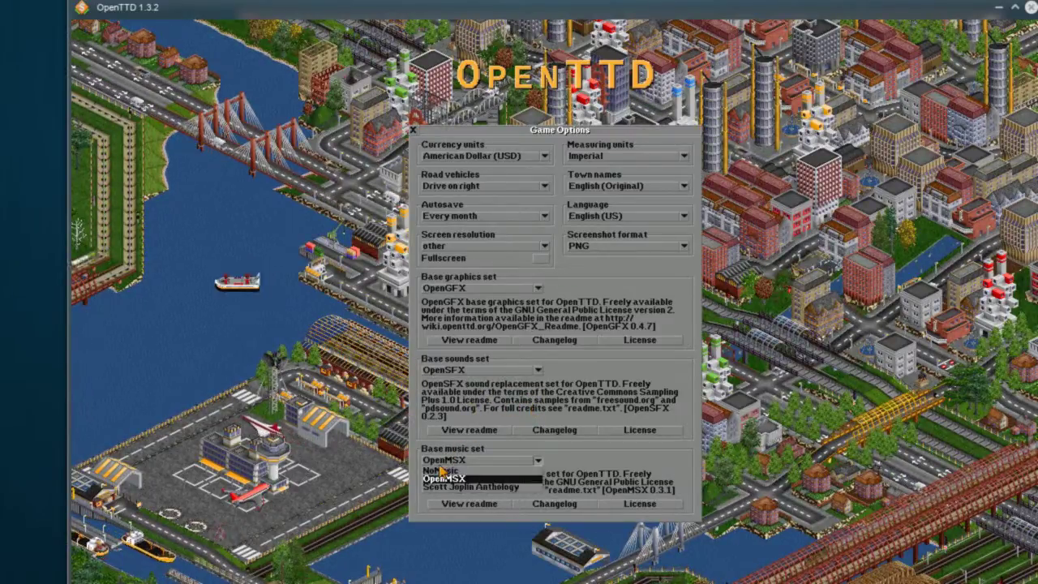
pyautogui.click(479, 487)
pyautogui.click(473, 461)
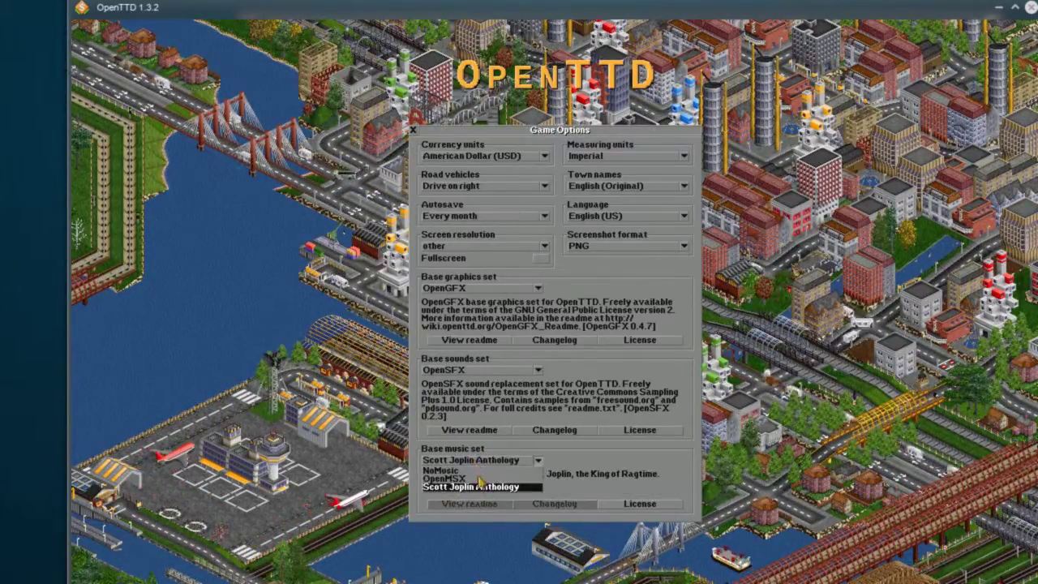
pyautogui.click(466, 473)
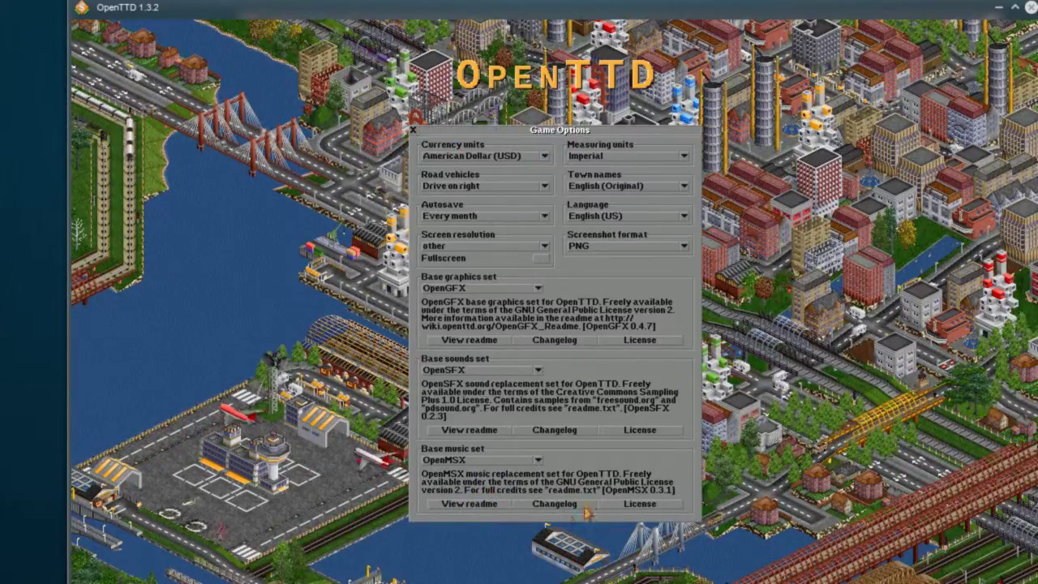
# Read the OpenMSX music license, close it, and close Game Options
pyautogui.click(609, 505)
pyautogui.scroll(-5, 342, 208)
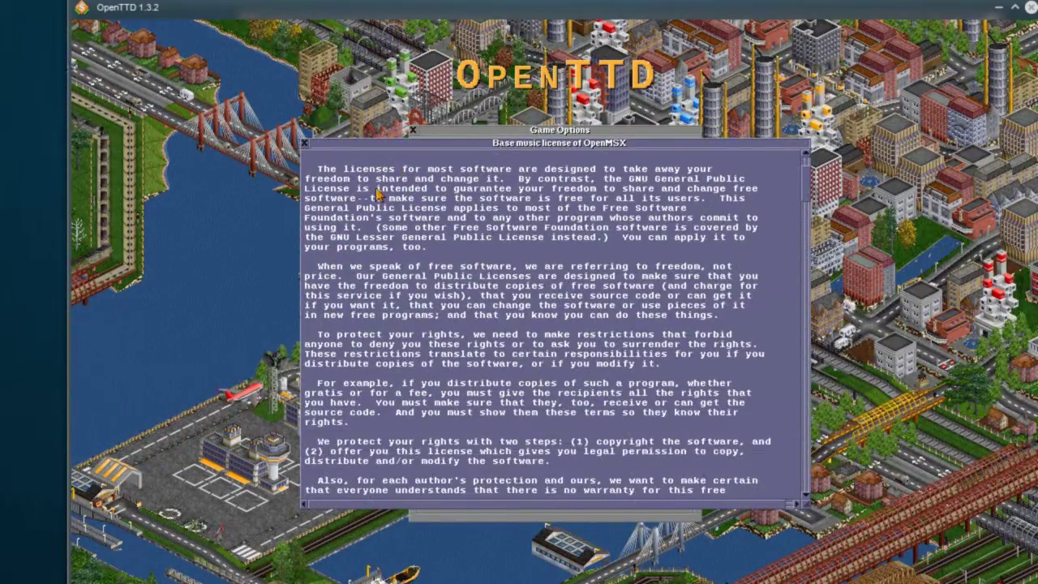
pyautogui.scroll(5, 342, 209)
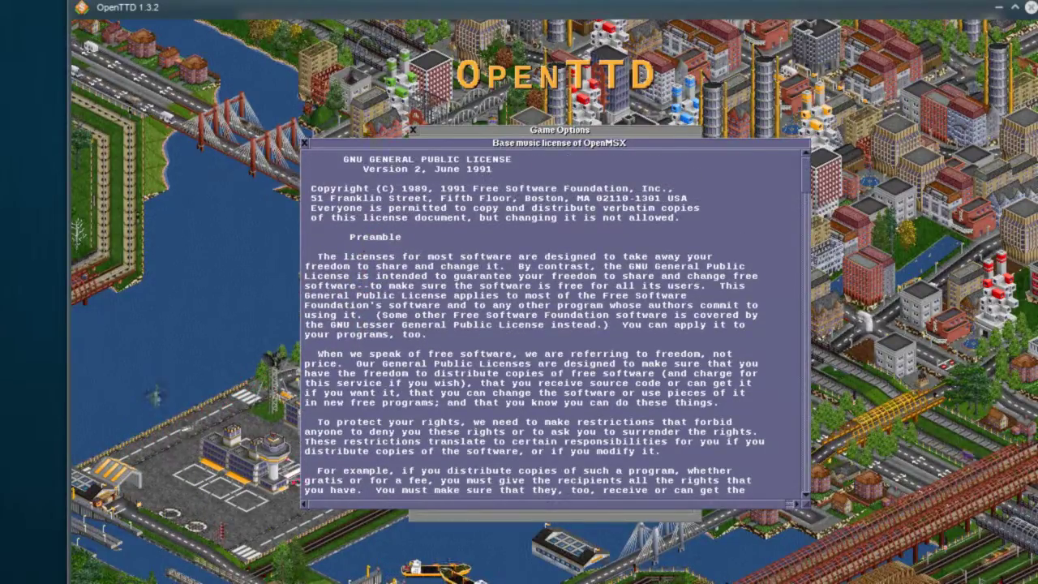
pyautogui.click(304, 143)
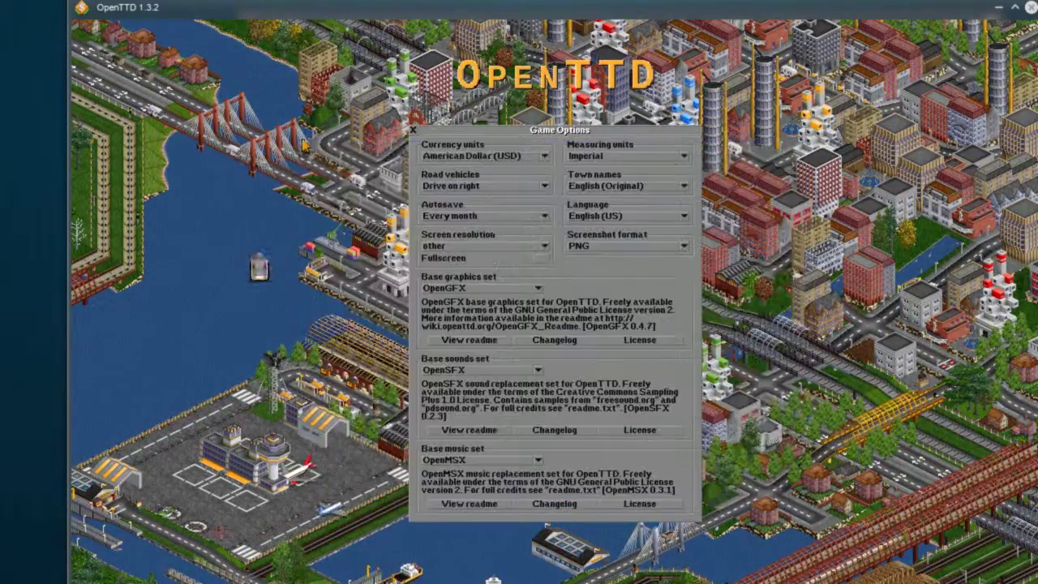
pyautogui.click(413, 130)
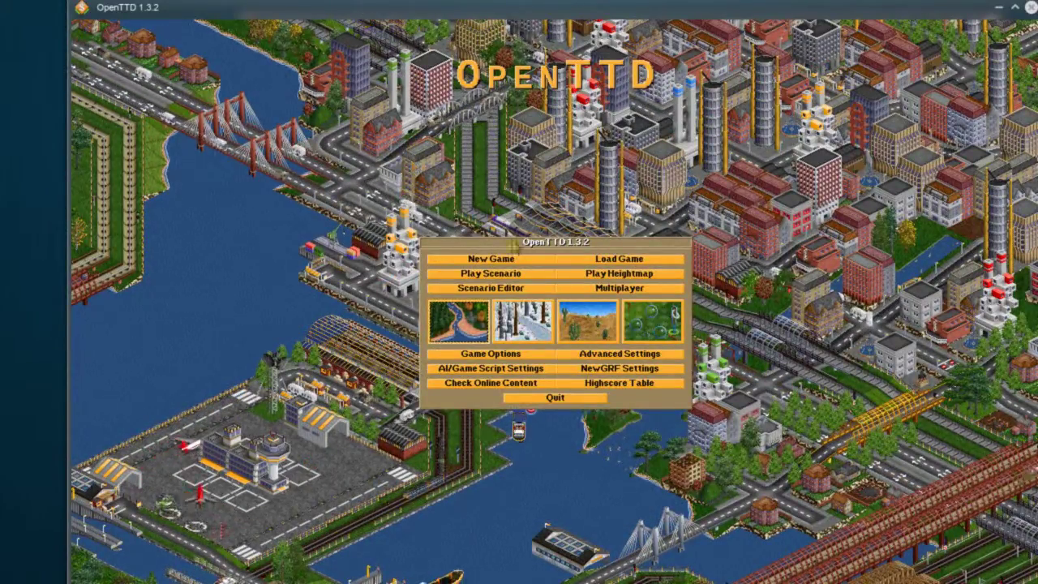
pyautogui.click(524, 340)
pyautogui.click(588, 321)
pyautogui.click(653, 321)
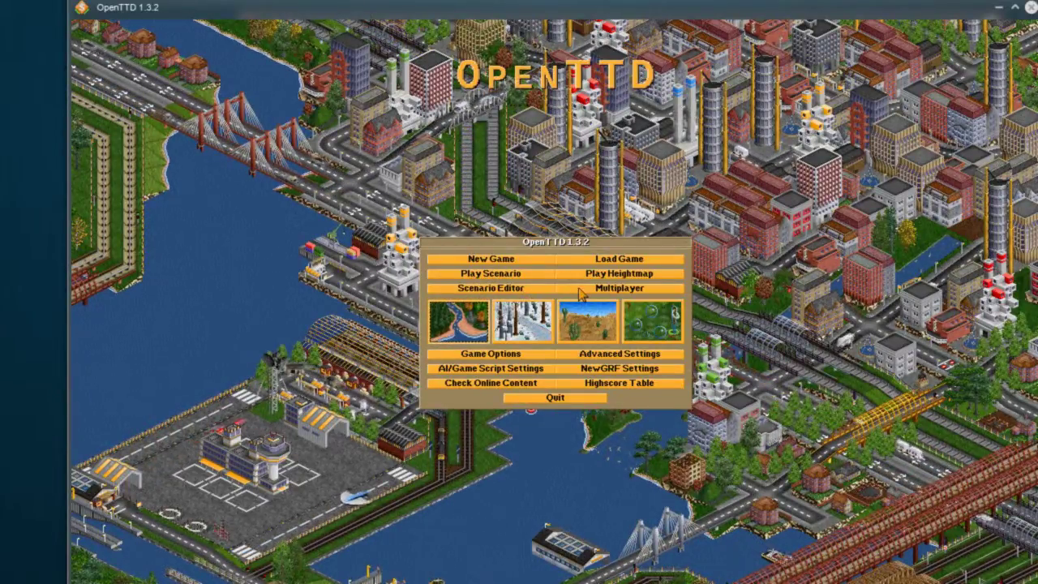
pyautogui.click(568, 356)
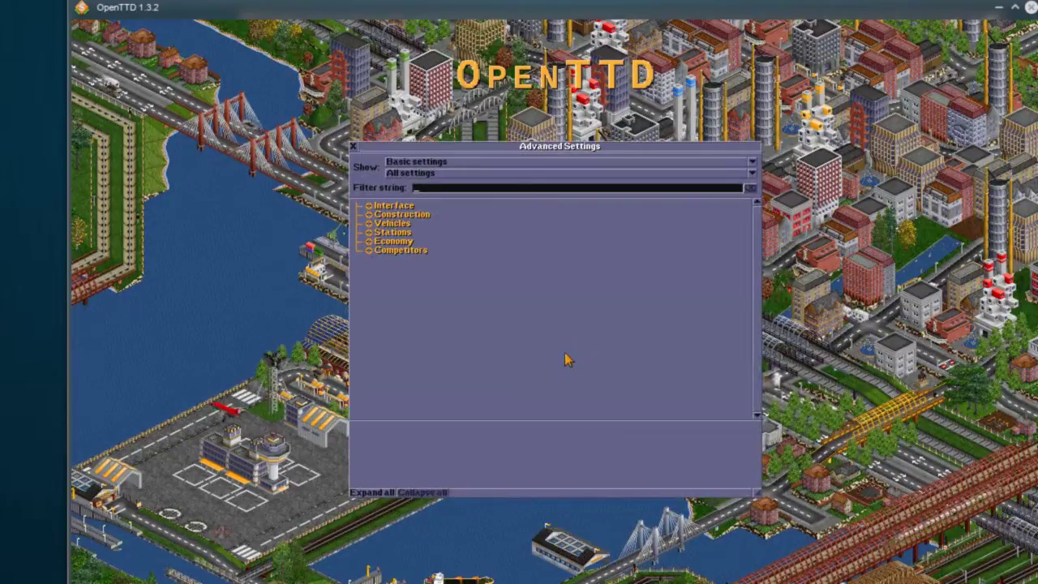
pyautogui.click(370, 241)
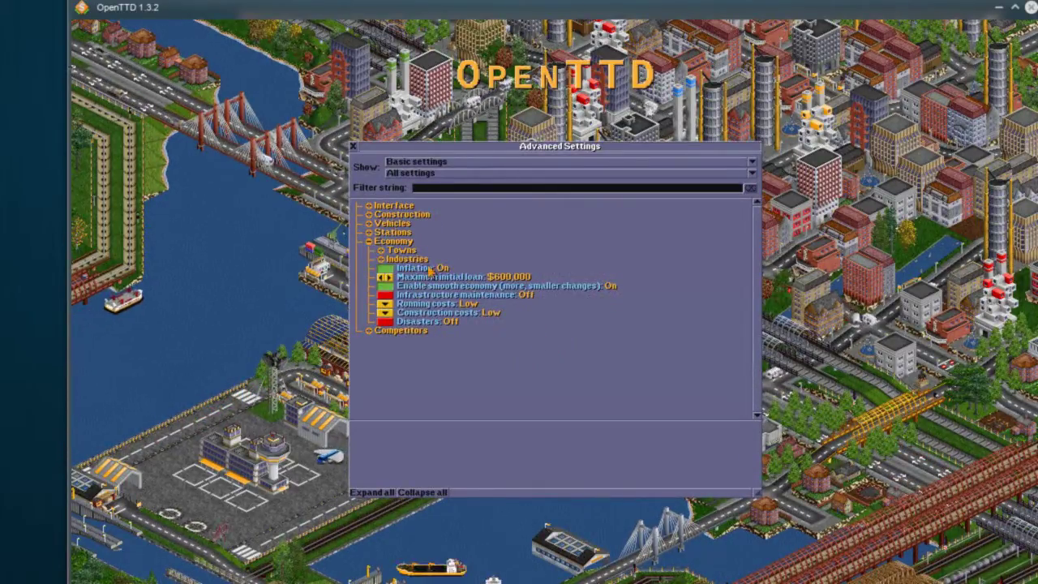
pyautogui.click(368, 242)
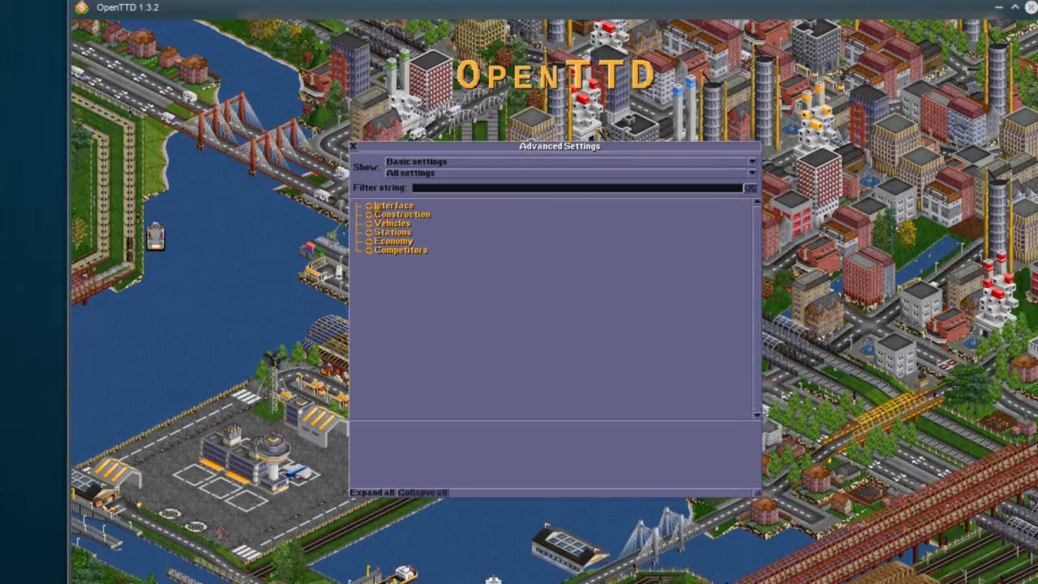
pyautogui.click(354, 147)
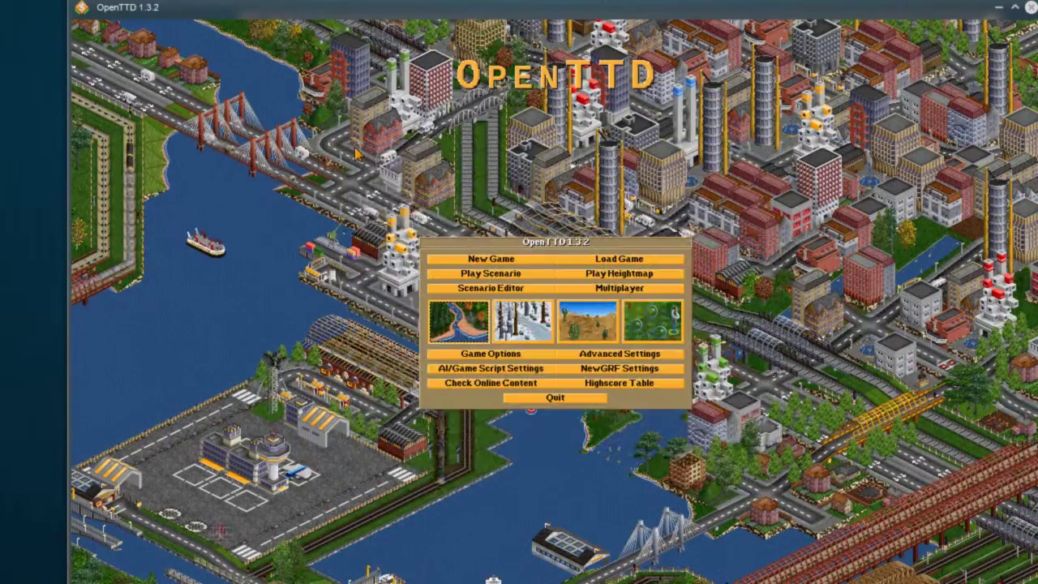
pyautogui.click(490, 368)
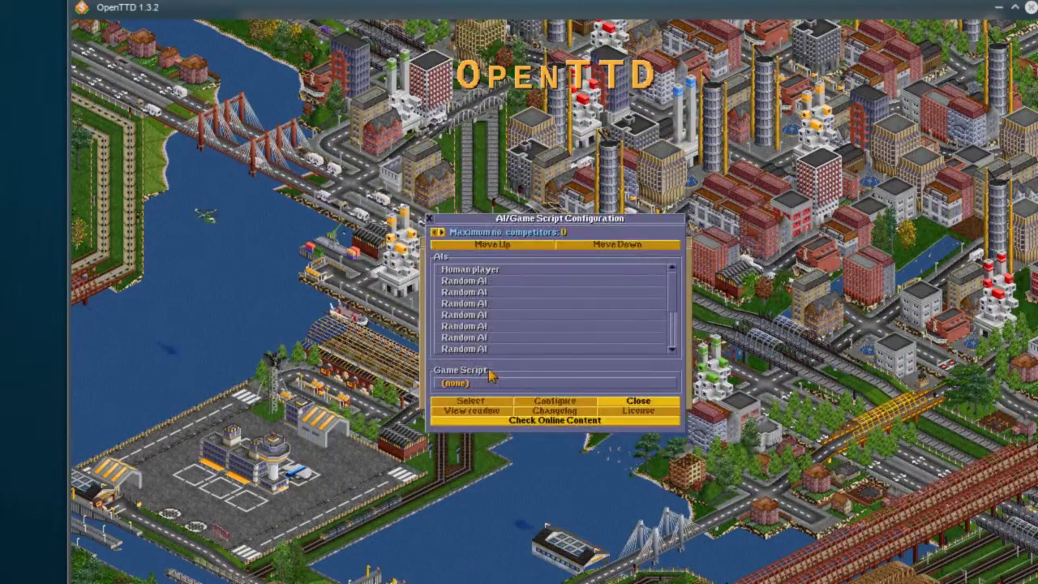
pyautogui.scroll(-1, 479, 309)
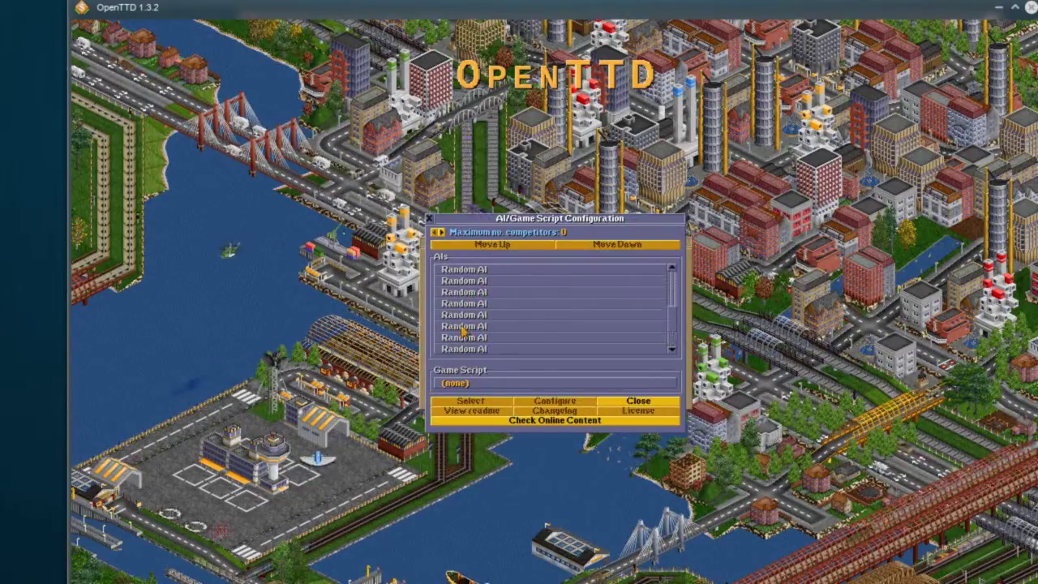
pyautogui.scroll(1, 459, 332)
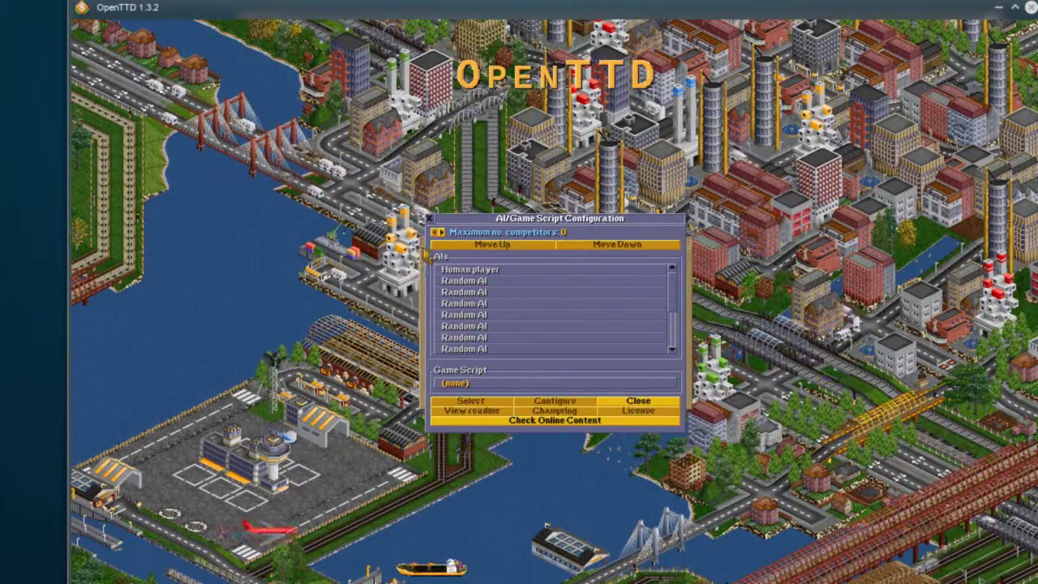
pyautogui.click(446, 386)
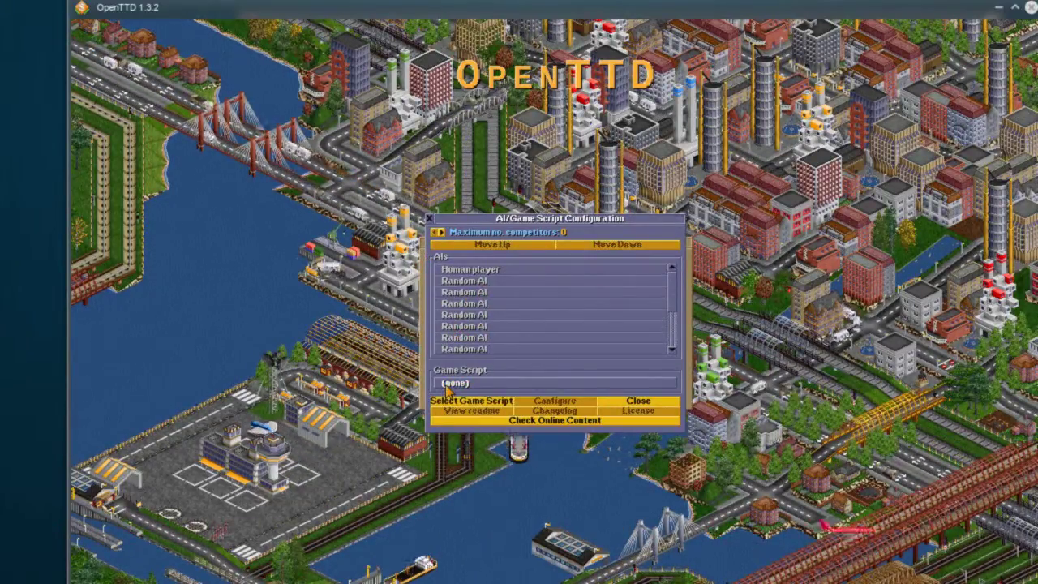
pyautogui.click(429, 219)
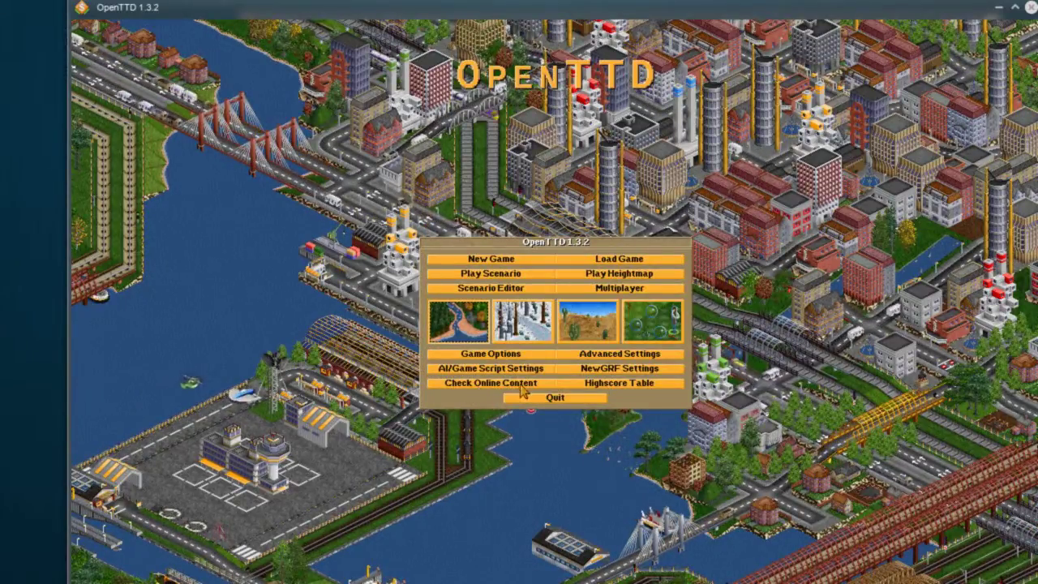
# In NewGRF Settings, view inactive files' details through New Tram Tracks v0.4.1 to Very large ships 0.1
pyautogui.click(560, 366)
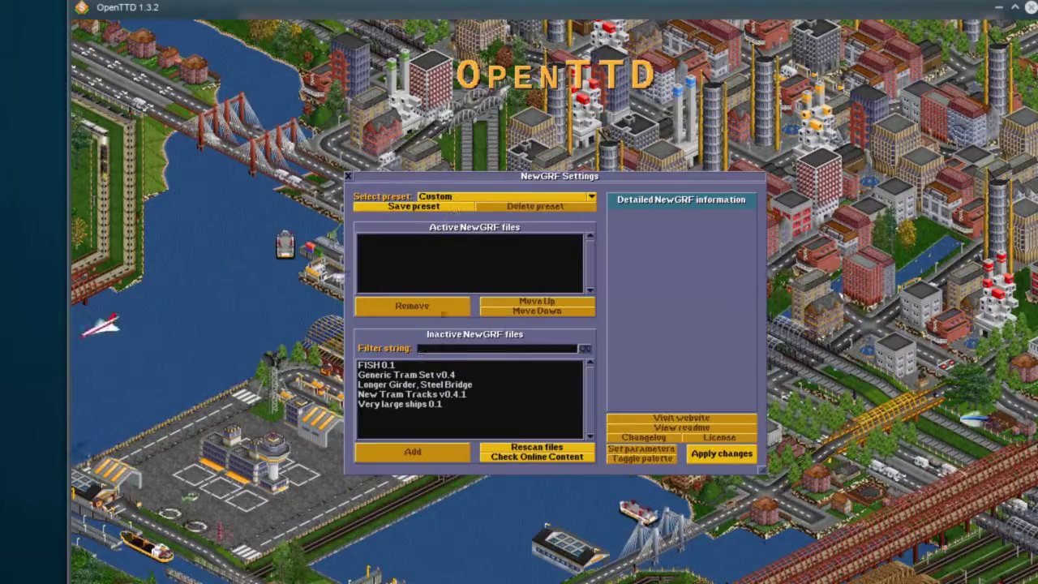
pyautogui.click(377, 365)
pyautogui.click(397, 374)
pyautogui.click(403, 395)
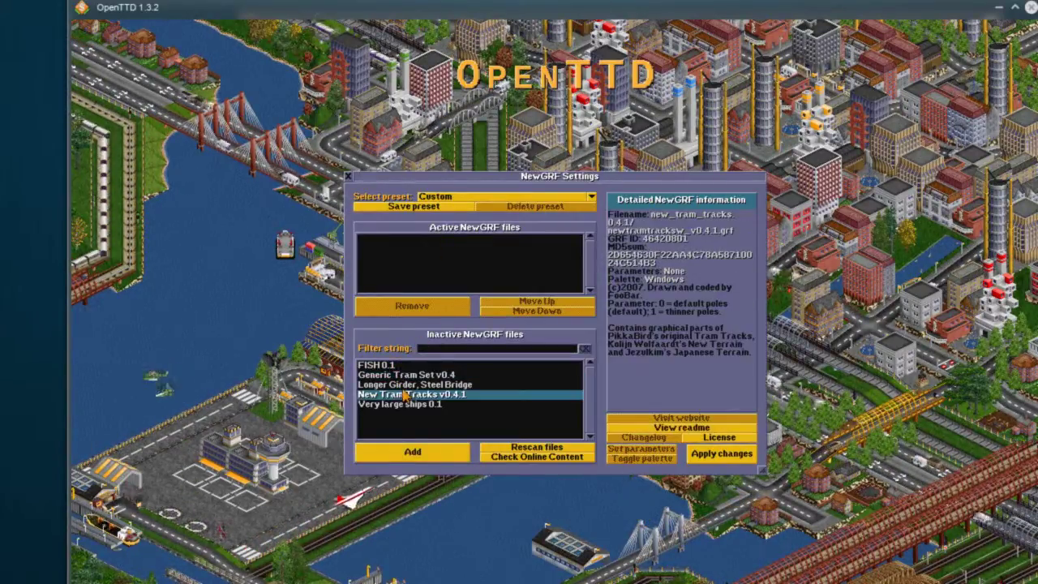
pyautogui.click(401, 406)
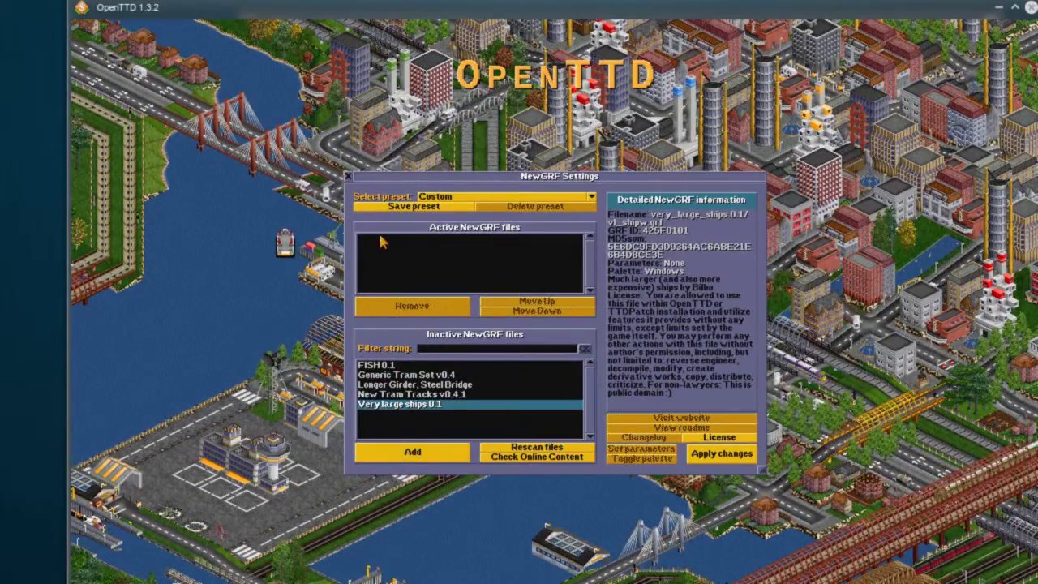